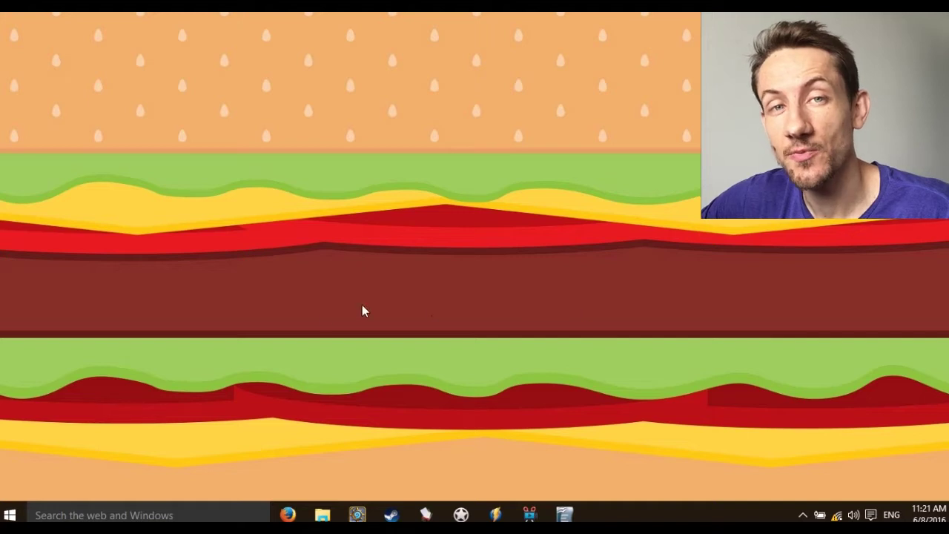
Open Control Panel from the Win+X menu and go to Change input methods
right_click(11, 514)
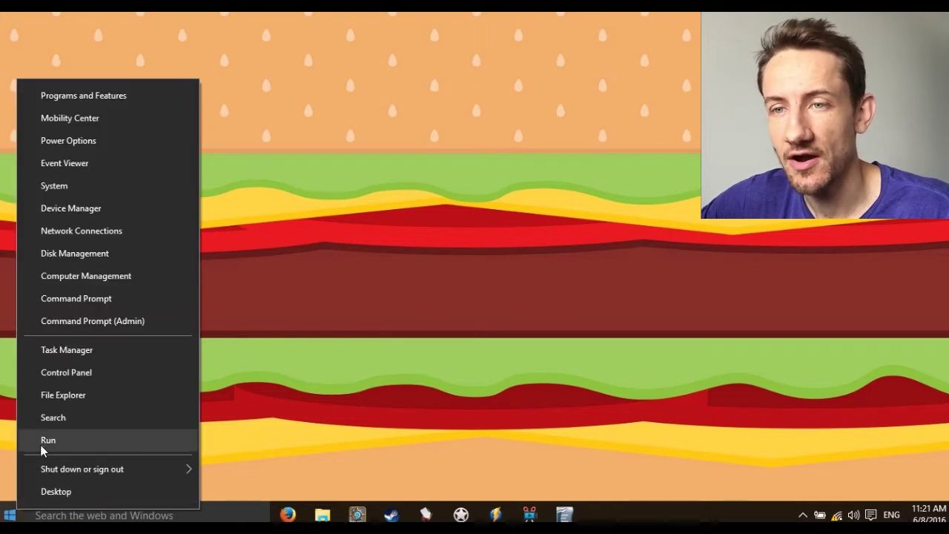
left_click(85, 373)
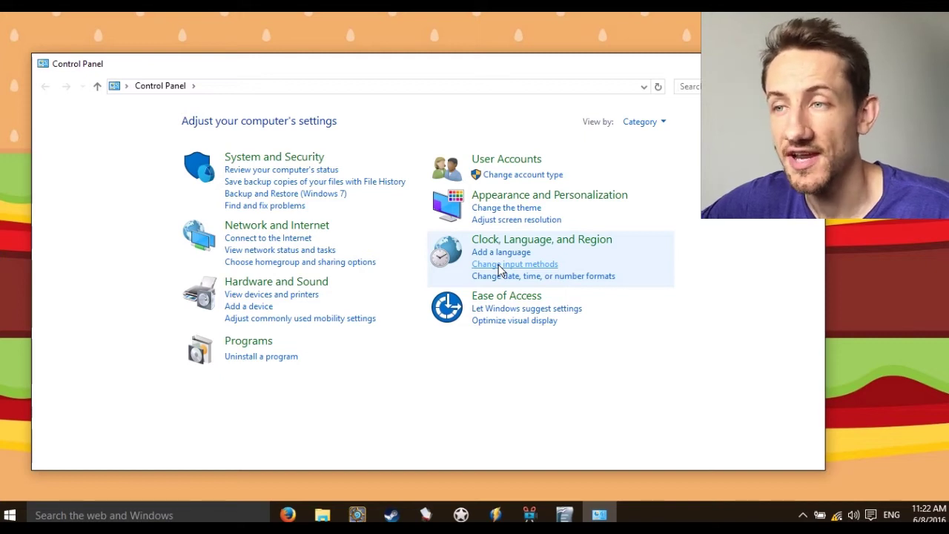
left_click(499, 267)
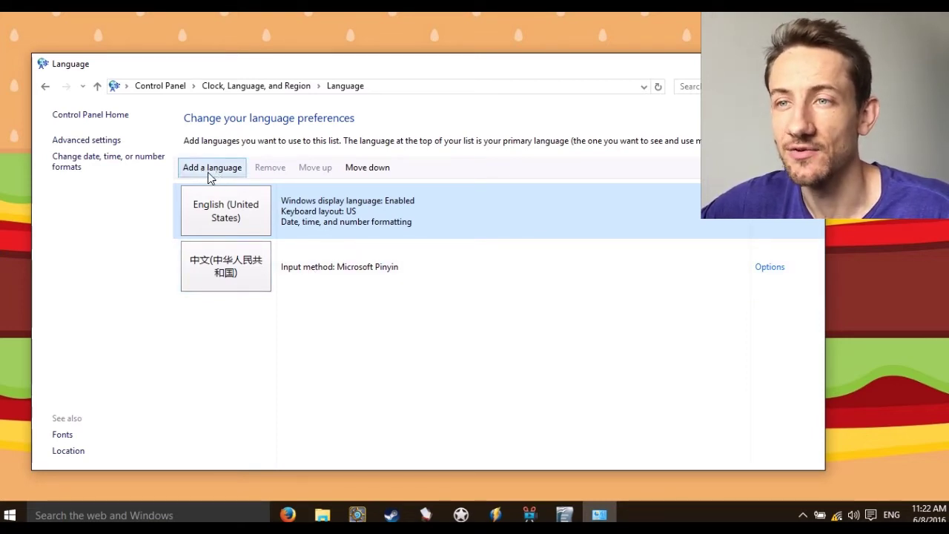
Start adding a new language from the Language preferences page
left_click(212, 174)
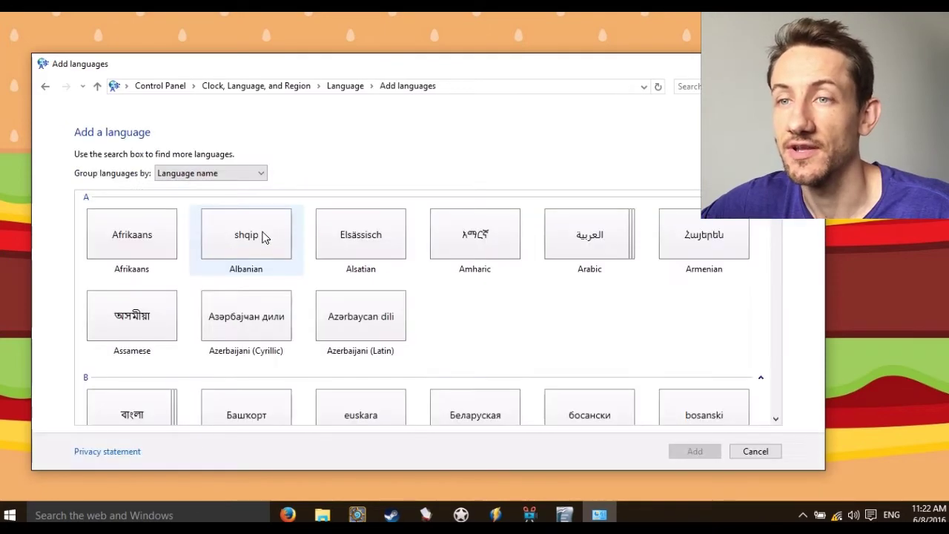
Select Japanese in the Add a language list and add it
scroll(275, 279, "down", 3)
scroll(275, 280, "down", 2)
scroll(275, 282, "down", 3)
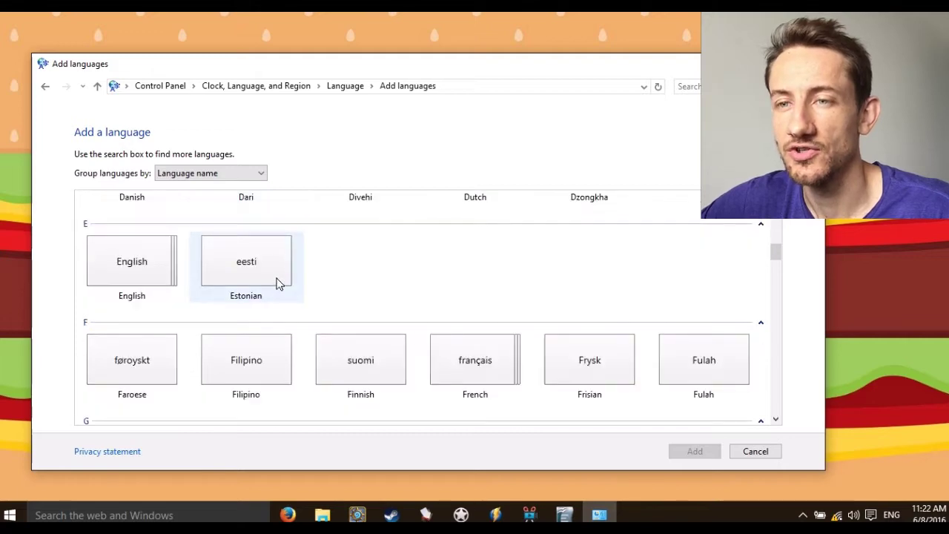
scroll(276, 285, "down", 3)
scroll(275, 283, "down", 3)
scroll(269, 278, "down", 2)
scroll(237, 263, "up", 2)
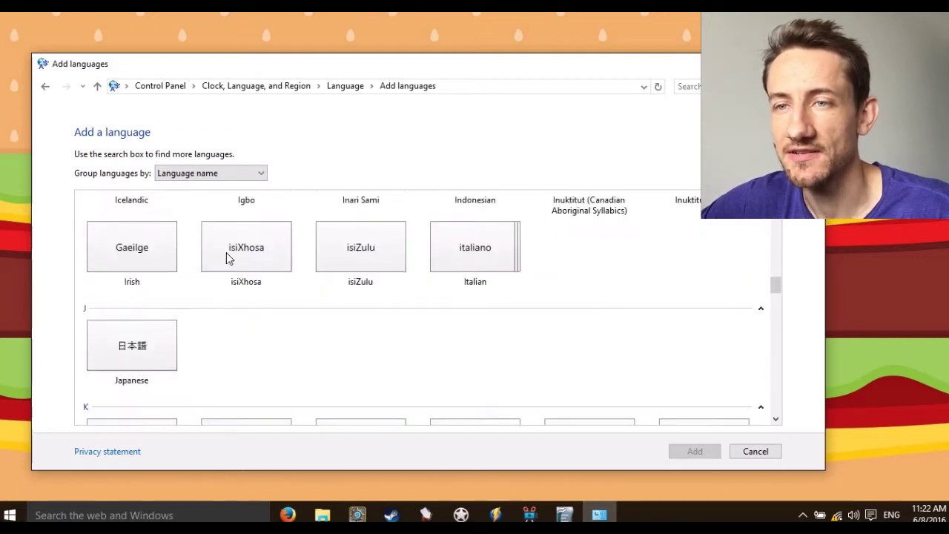
left_click(146, 350)
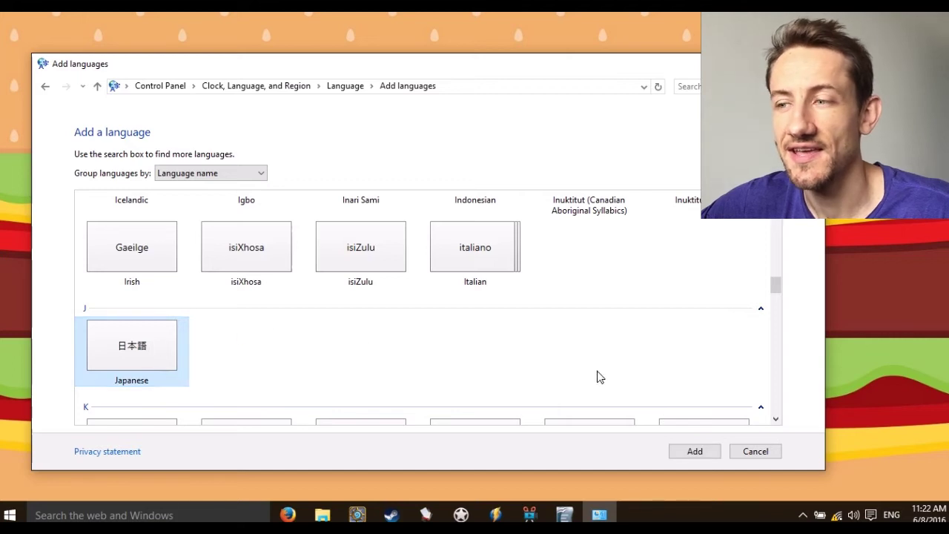
left_click(684, 454)
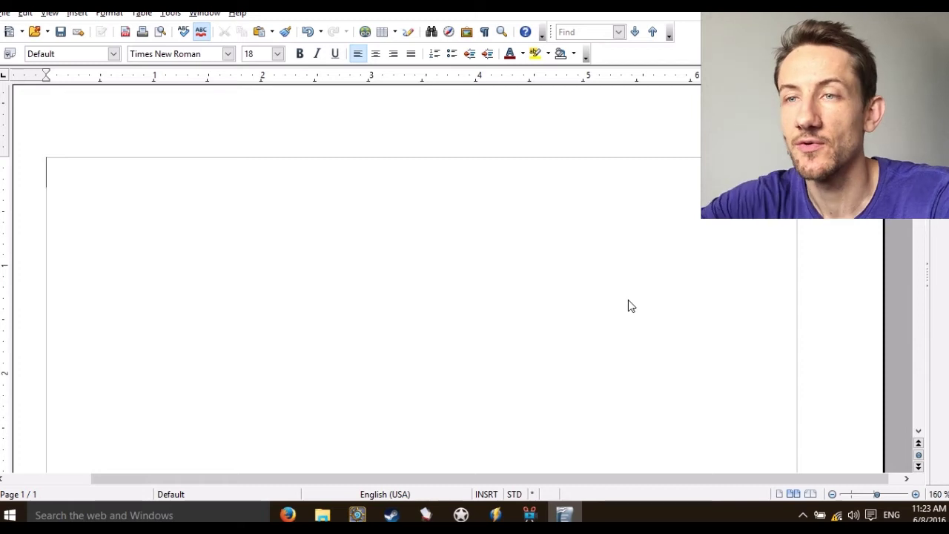
Type 'Hello world!' as the document's first line and start a new line
type("Hello world!")
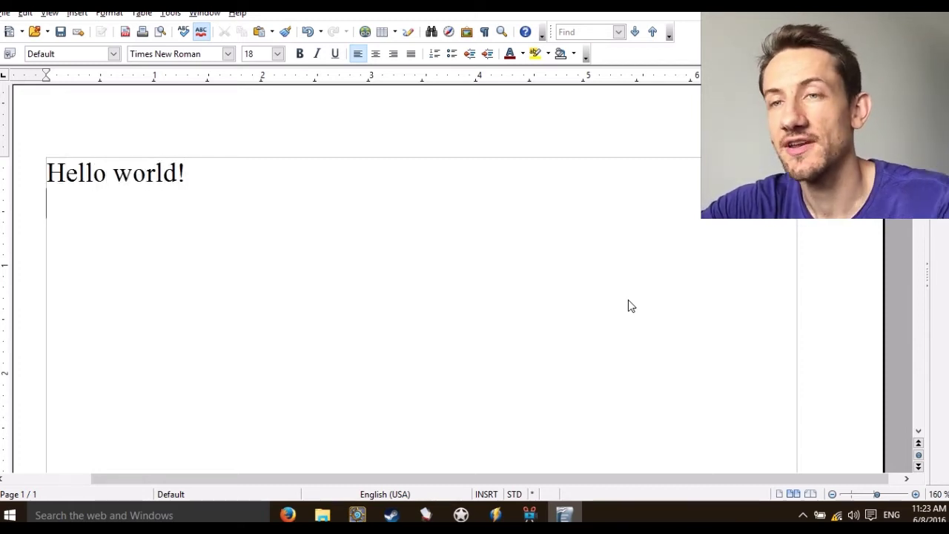
key("Return")
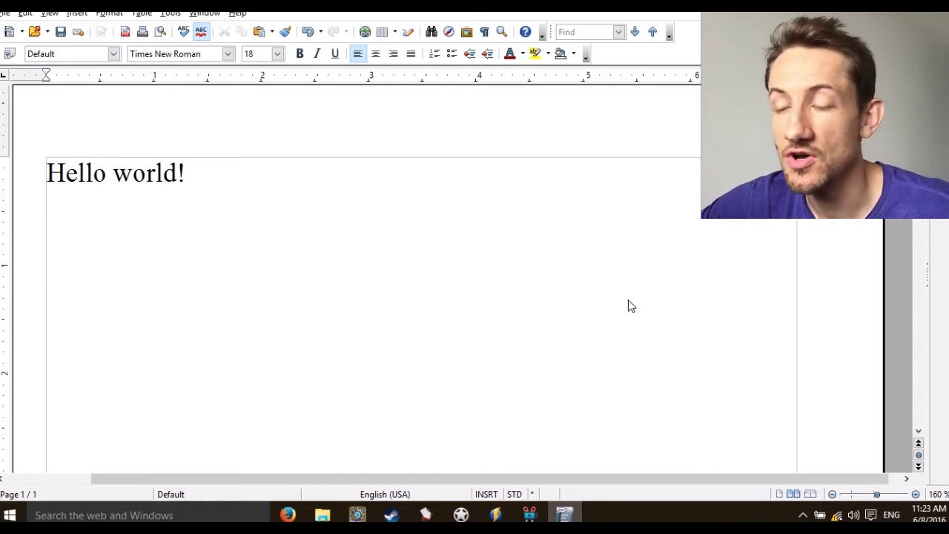
Switch input to Japanese Microsoft IME, add a second 'Hello world!' line, and enable hiragana
left_click(893, 517)
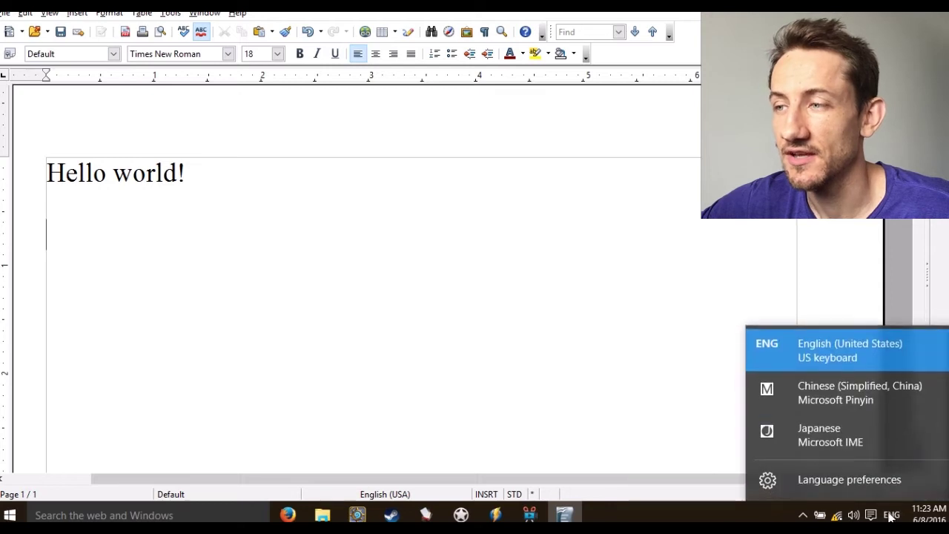
left_click(841, 446)
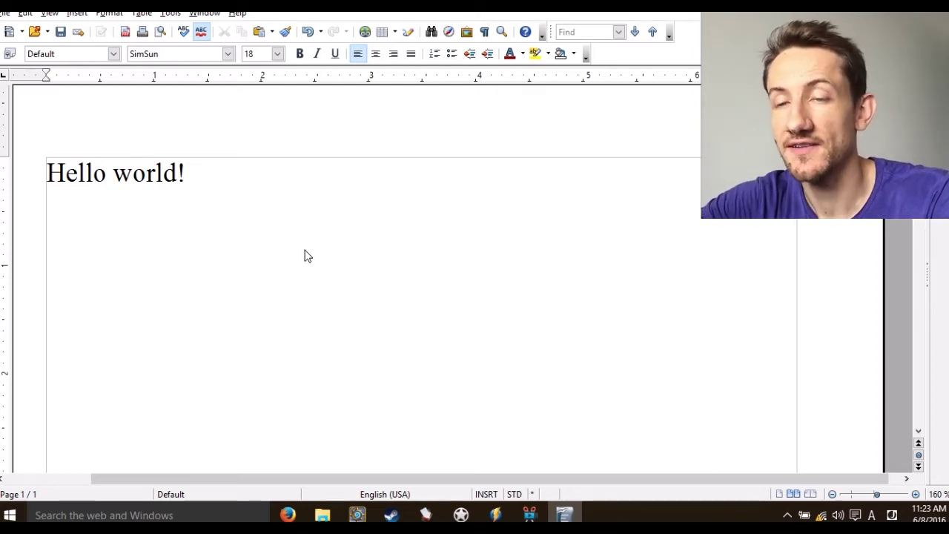
key("Return")
key("Return")
type("Hello world")
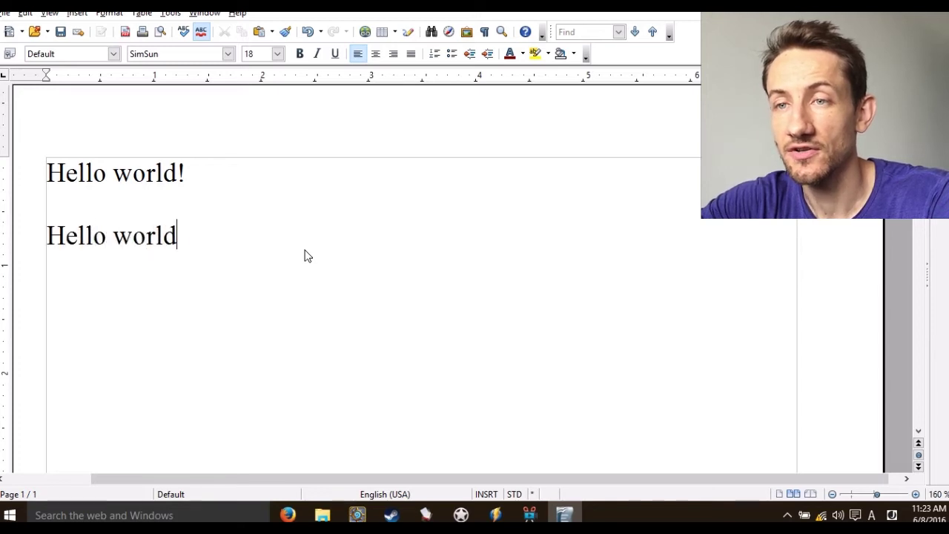
type("!")
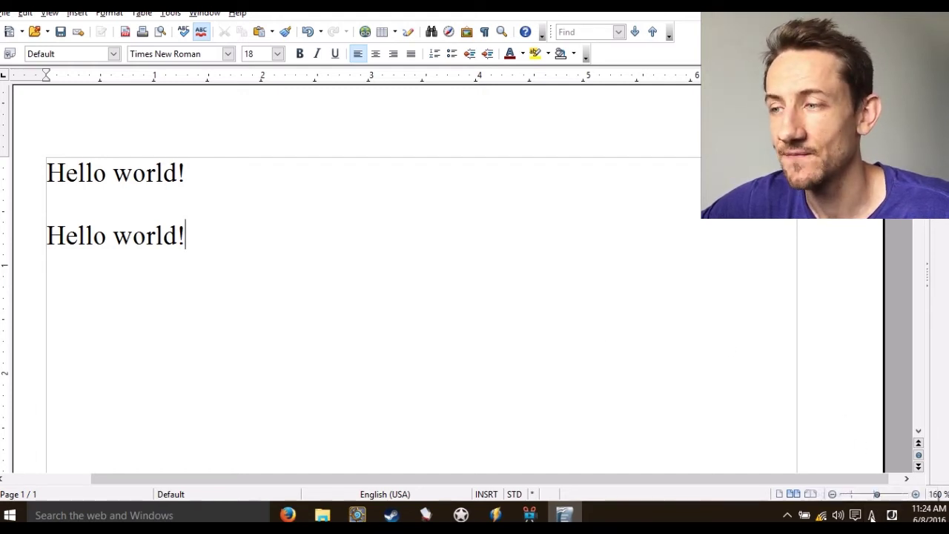
key("alt+grave")
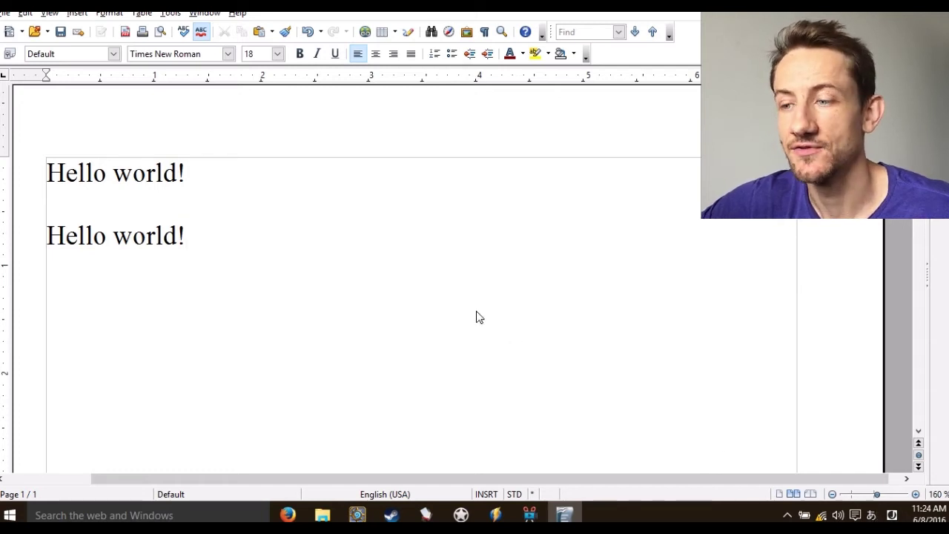
Type 'konnnichiha!' on a new line to enter こんにちは！, then open the input-language list
key("Return")
key("Return")
type("kon")
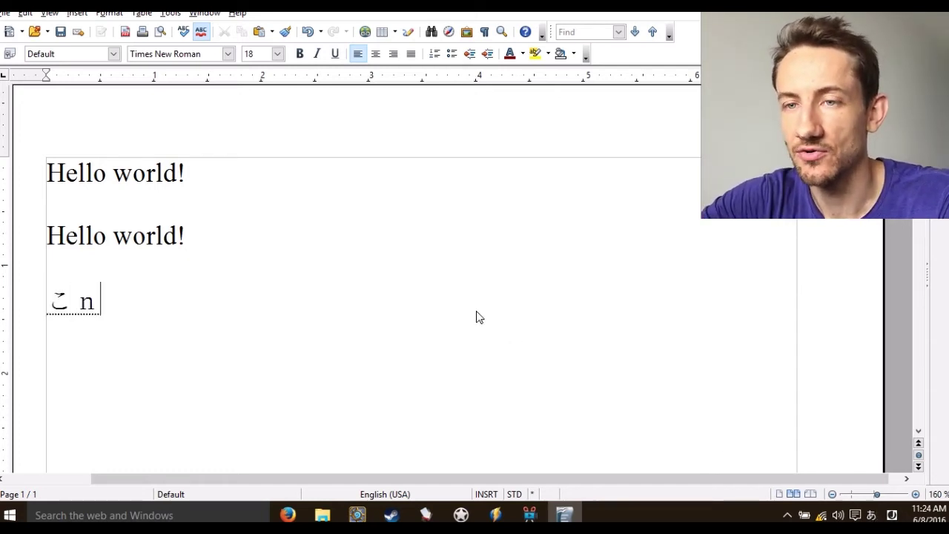
type("nnichiha!")
key("Return")
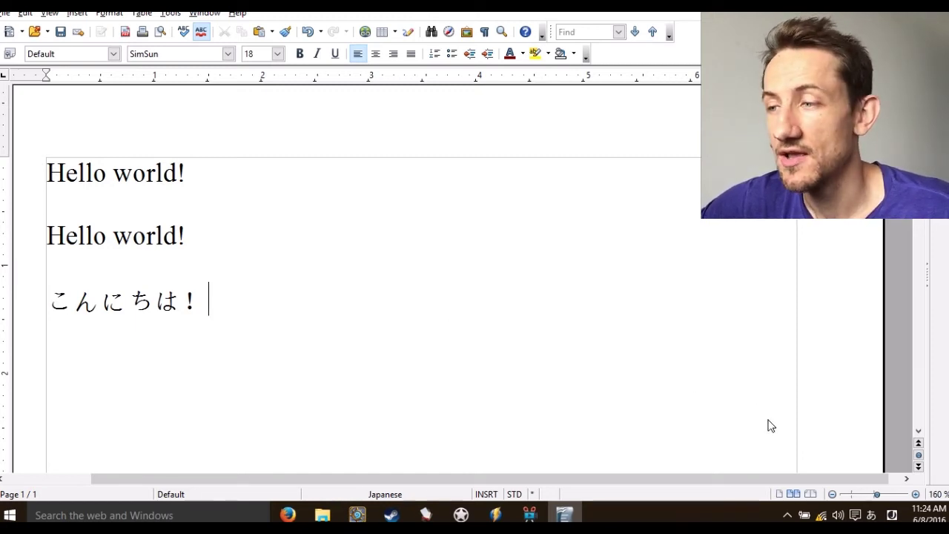
left_click(892, 514)
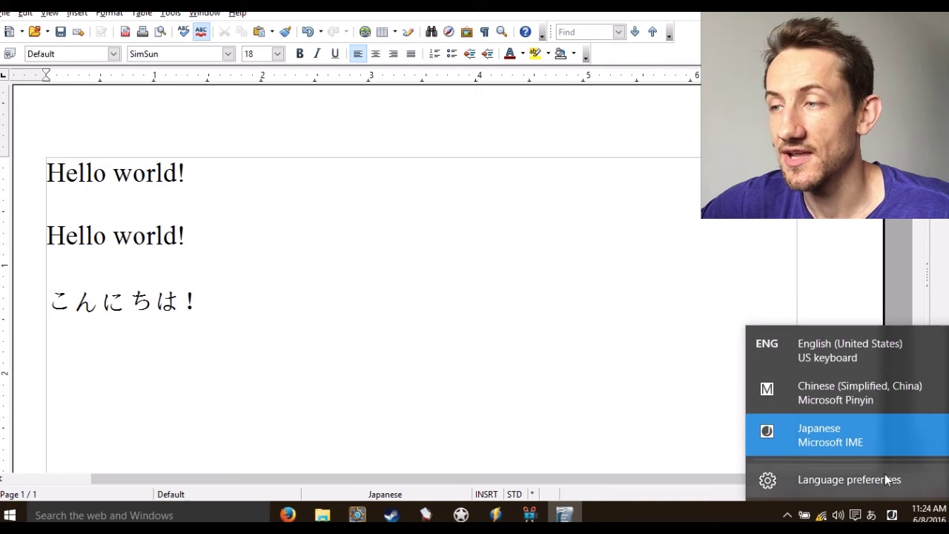
Switch input to English, then back to Japanese Microsoft IME
left_click(866, 357)
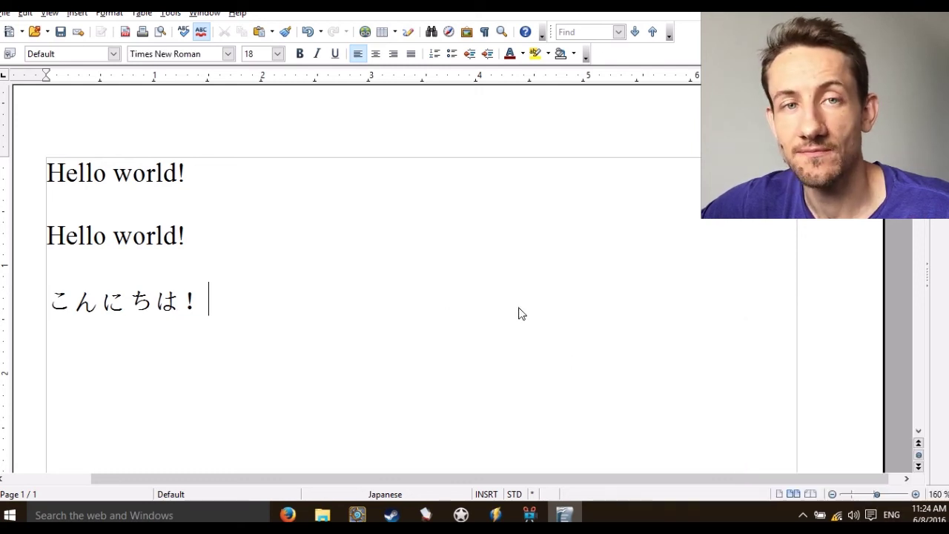
left_click(894, 513)
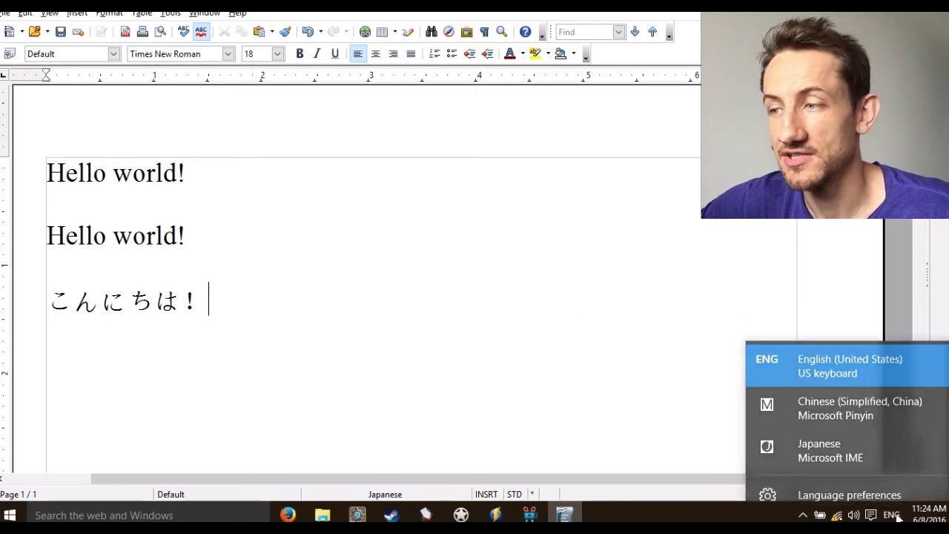
left_click(865, 445)
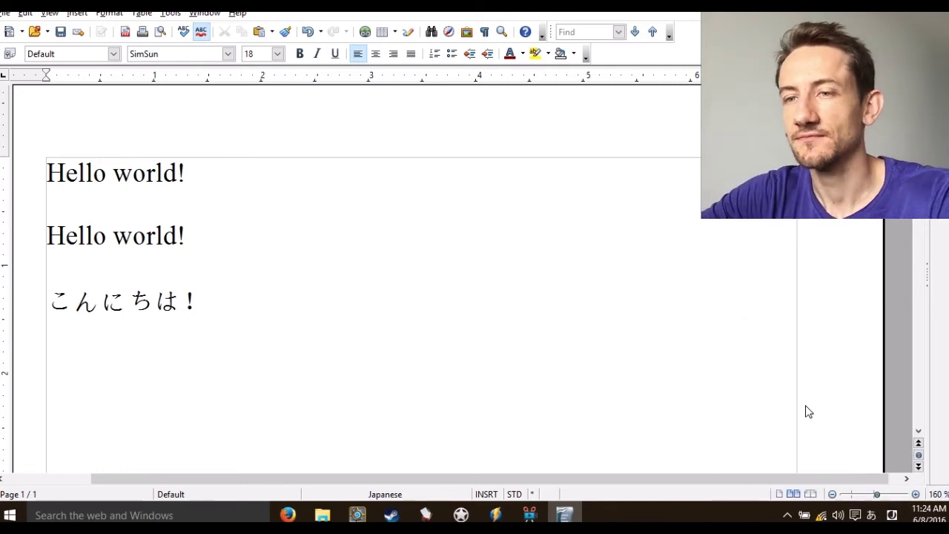
key("alt+shift")
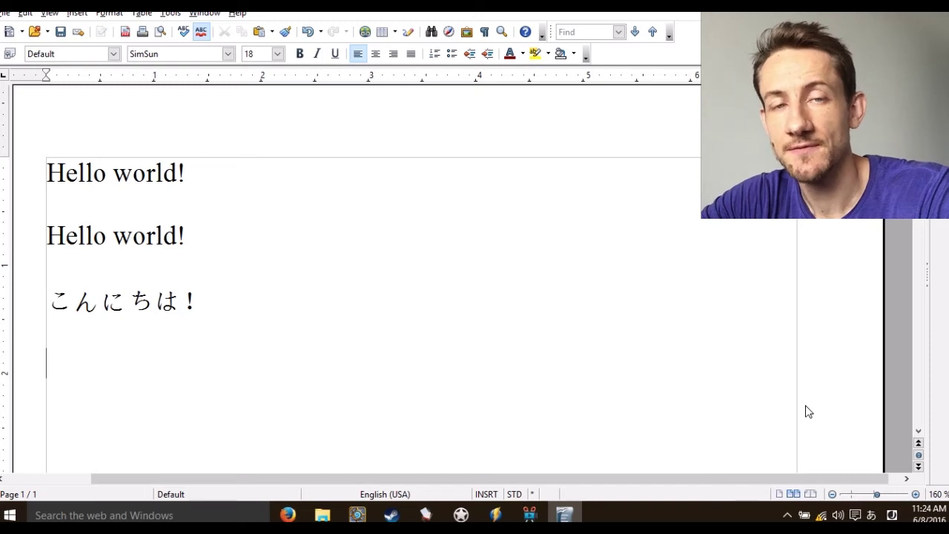
Type 'watashi' and convert it to the kanji 私 on its own line
type("wa")
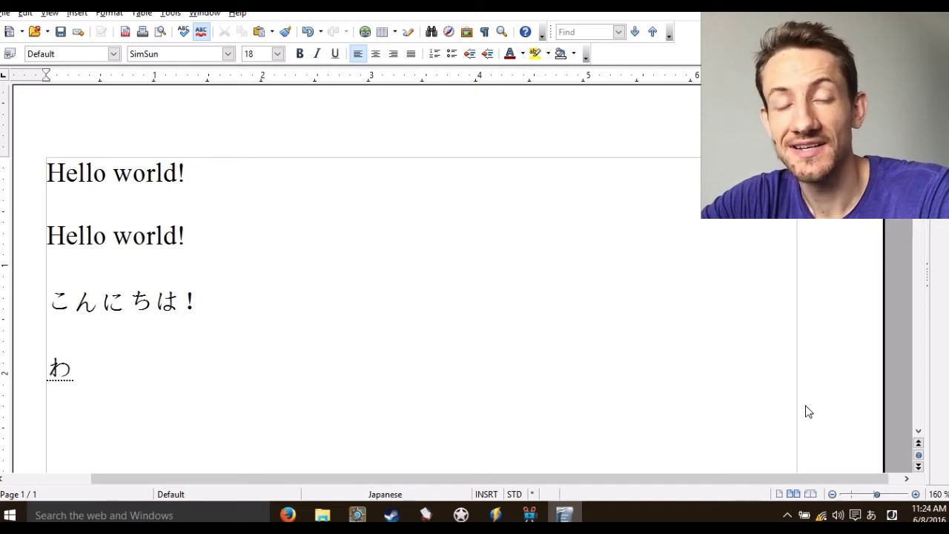
type("ta")
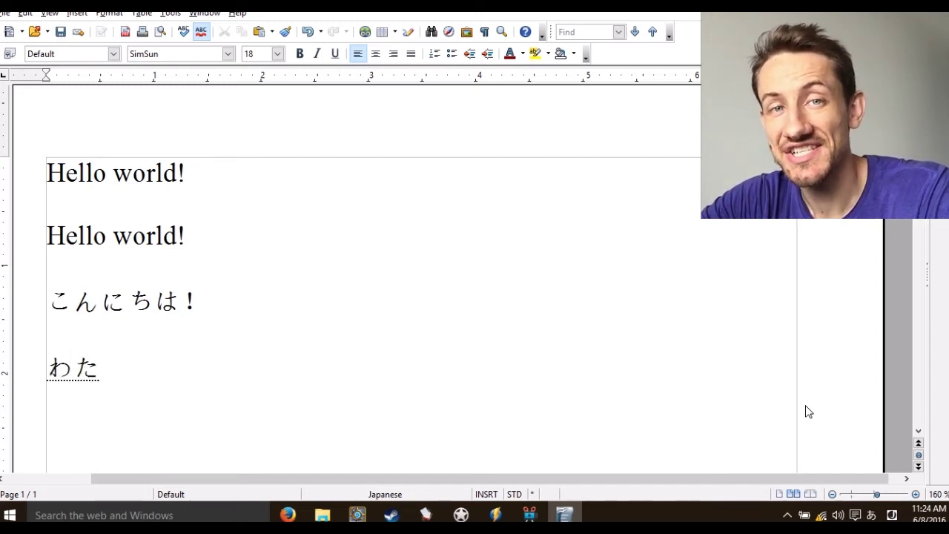
type("shi")
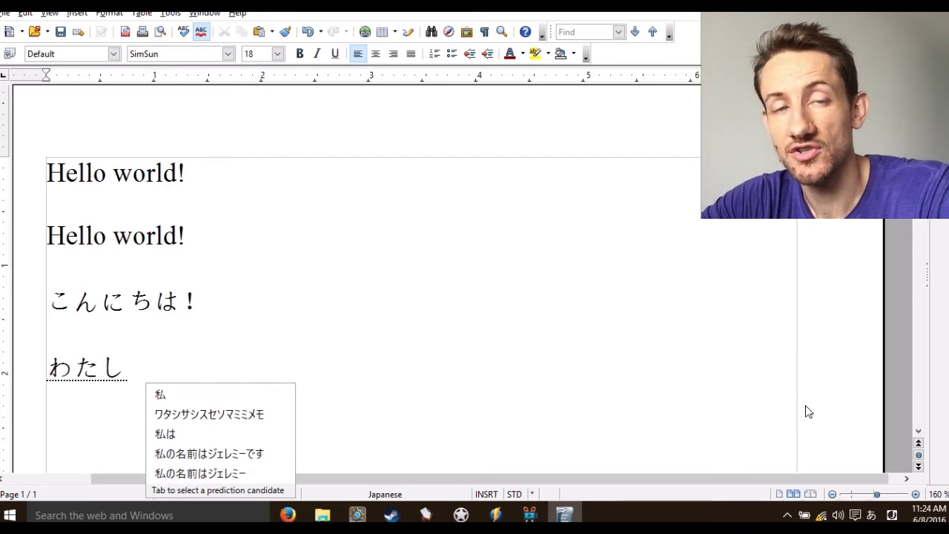
key("space")
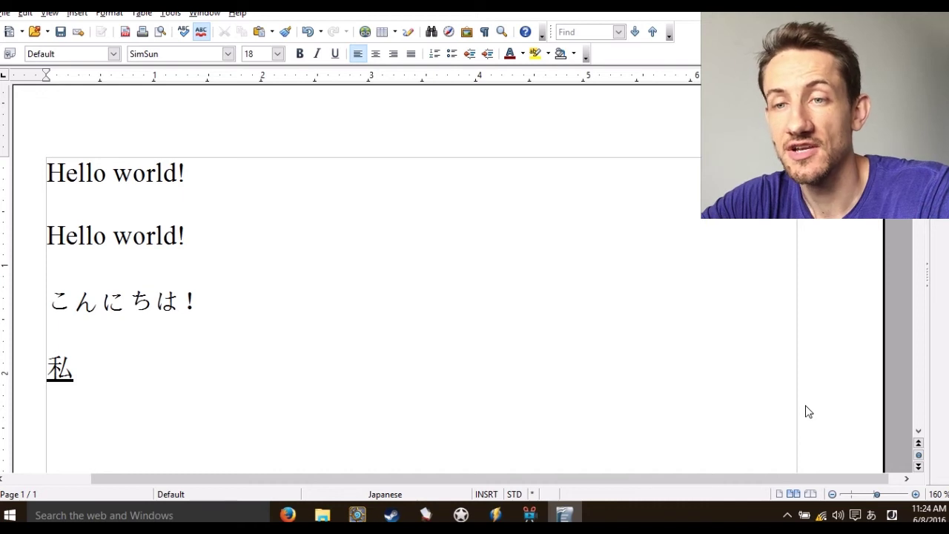
key("Return")
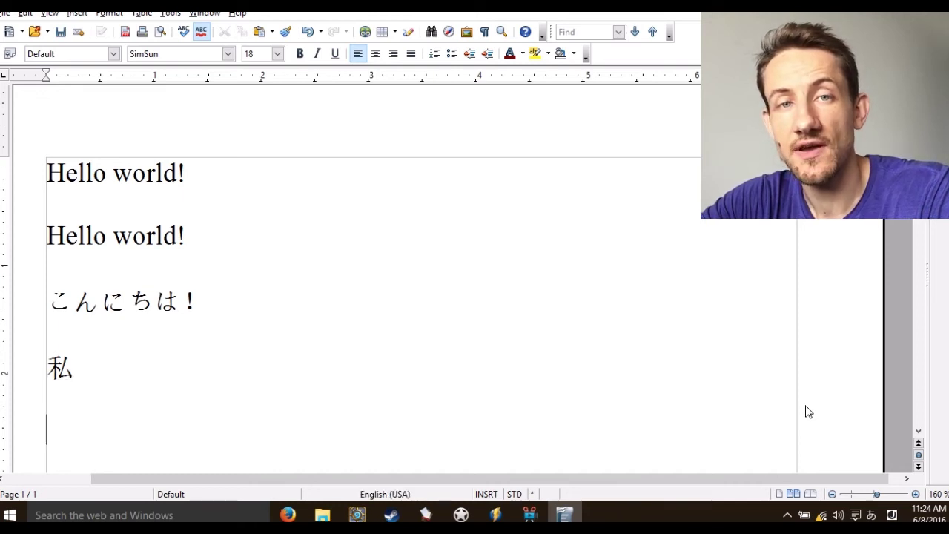
Type 'bokunonamaehajeremi-desu' and convert it to 僕の名前はジェレミーです
type("b")
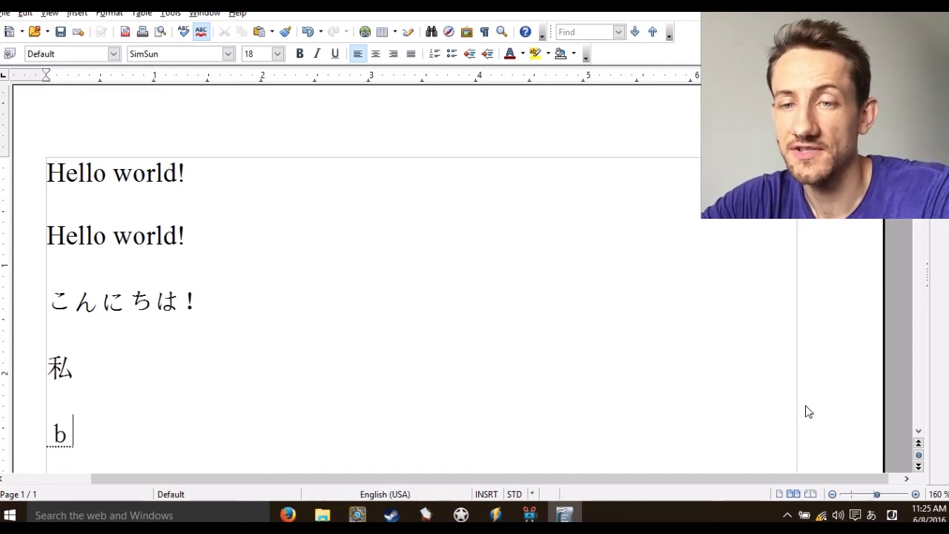
type("okunonamae")
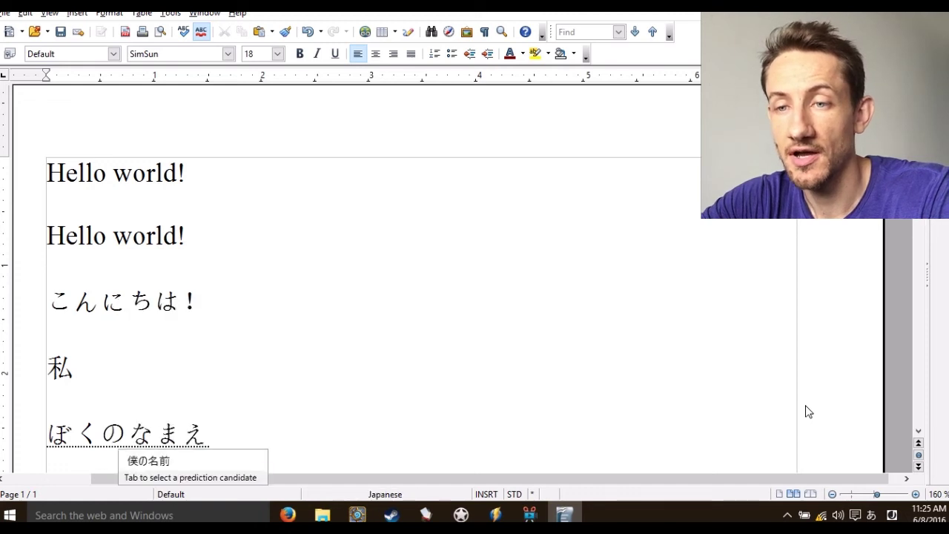
type("hajeremi-desu")
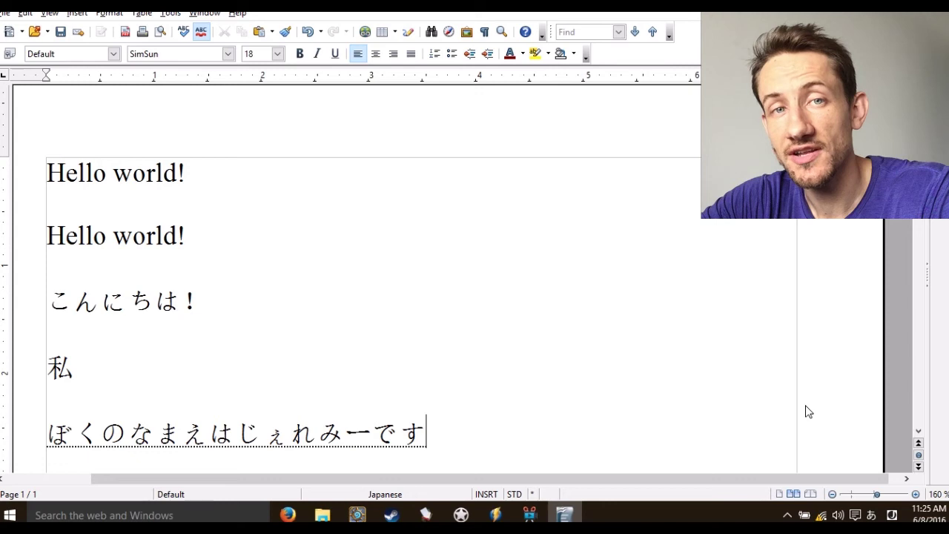
key("space")
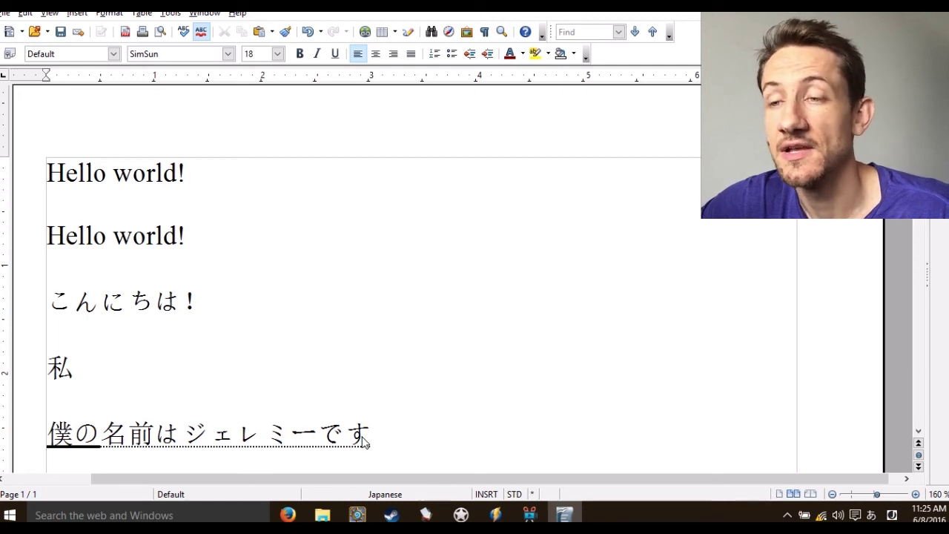
key("Return")
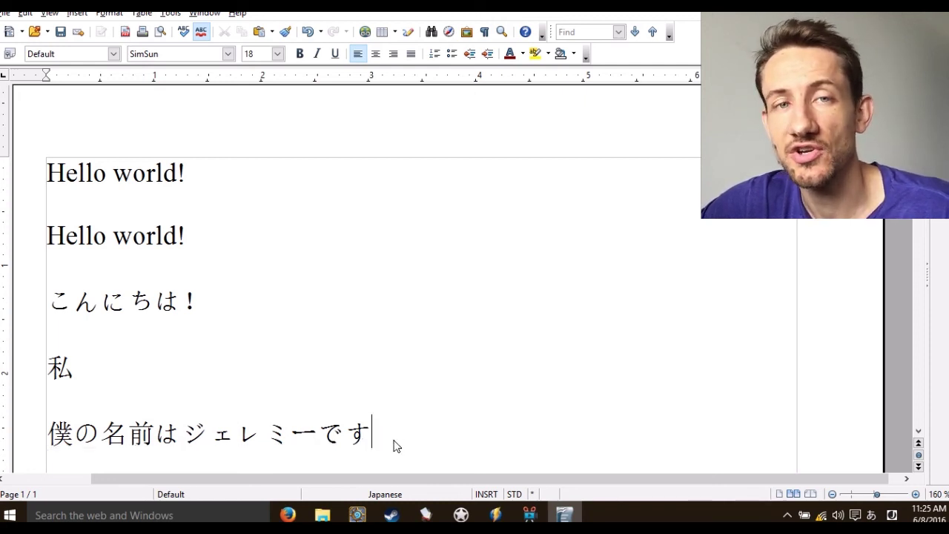